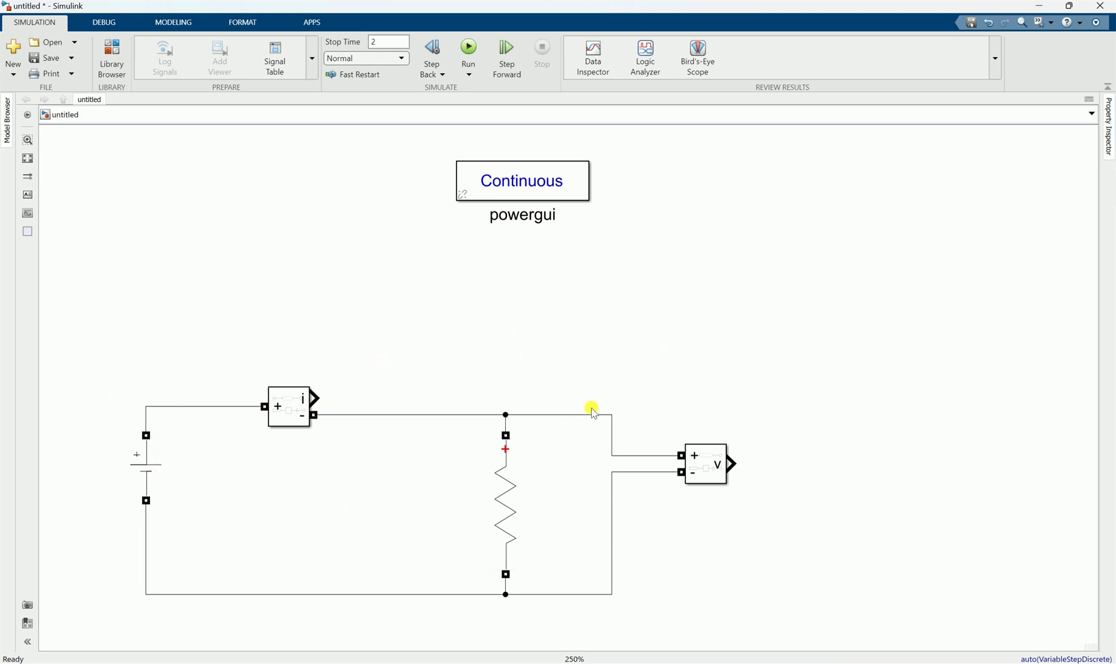
Insert a To Workspace block into the diagram using the 'to' block search.
{"action": "left_click", "coordinate": [168, 464]}
{"action": "double_click", "coordinate": [432, 340]}
{"action": "type", "text": "to"}
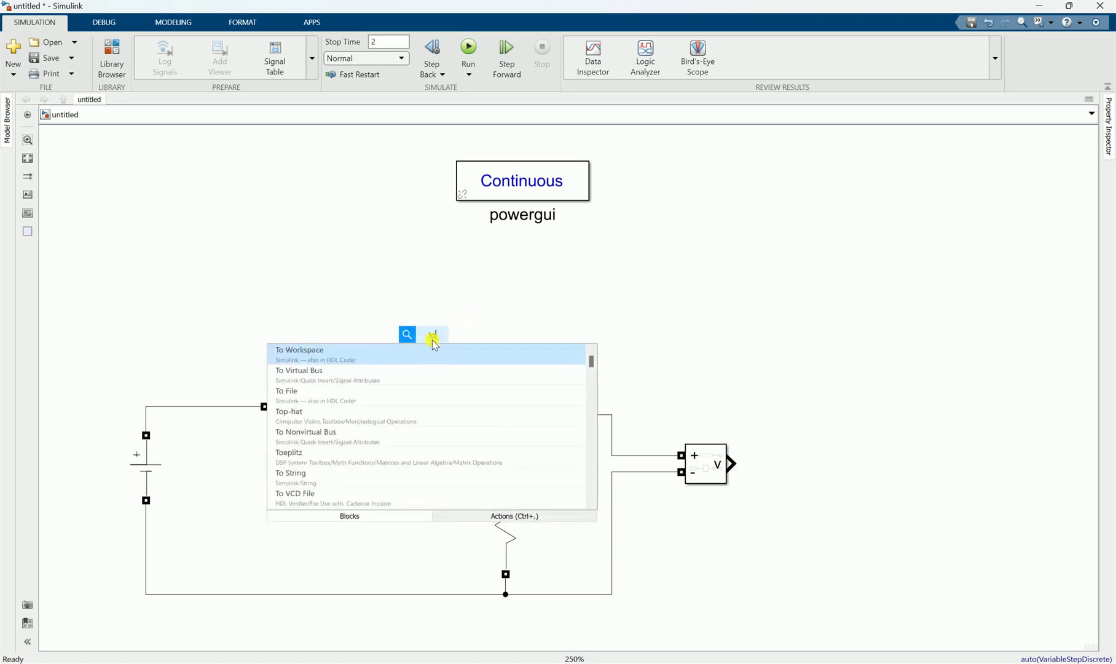
{"action": "key", "text": "Return"}
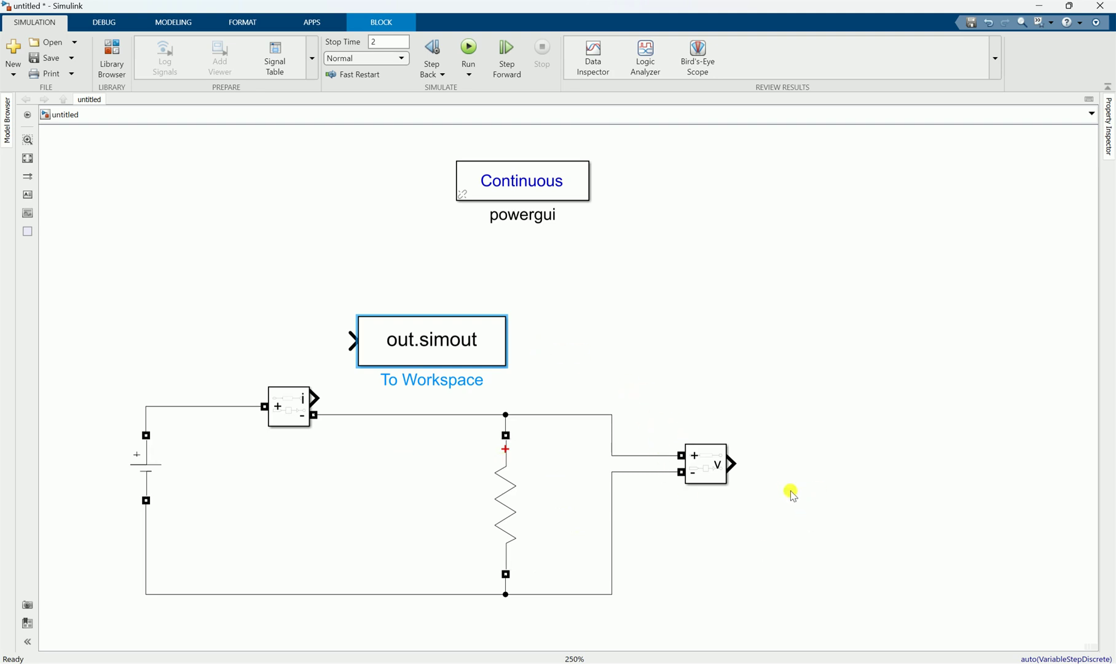
Shift the To Workspace block right and wire the current measurement output into it.
{"action": "left_click_drag", "start_coordinate": [506, 331], "coordinate": [530, 332]}
{"action": "left_click_drag", "start_coordinate": [375, 339], "coordinate": [320, 394]}
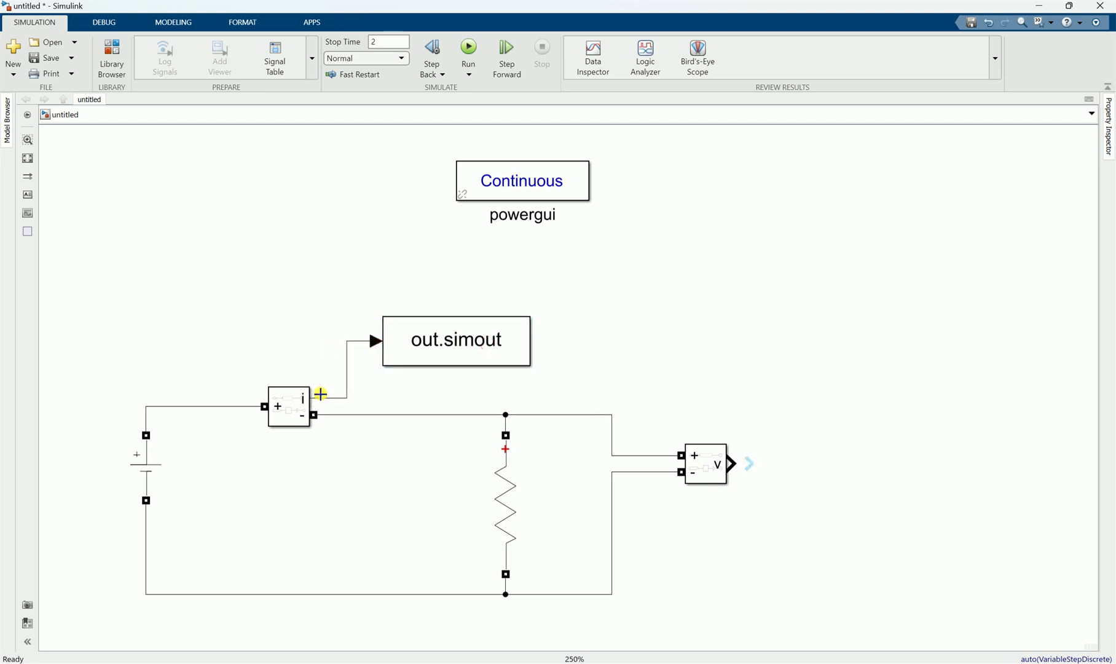
{"action": "double_click", "coordinate": [446, 354]}
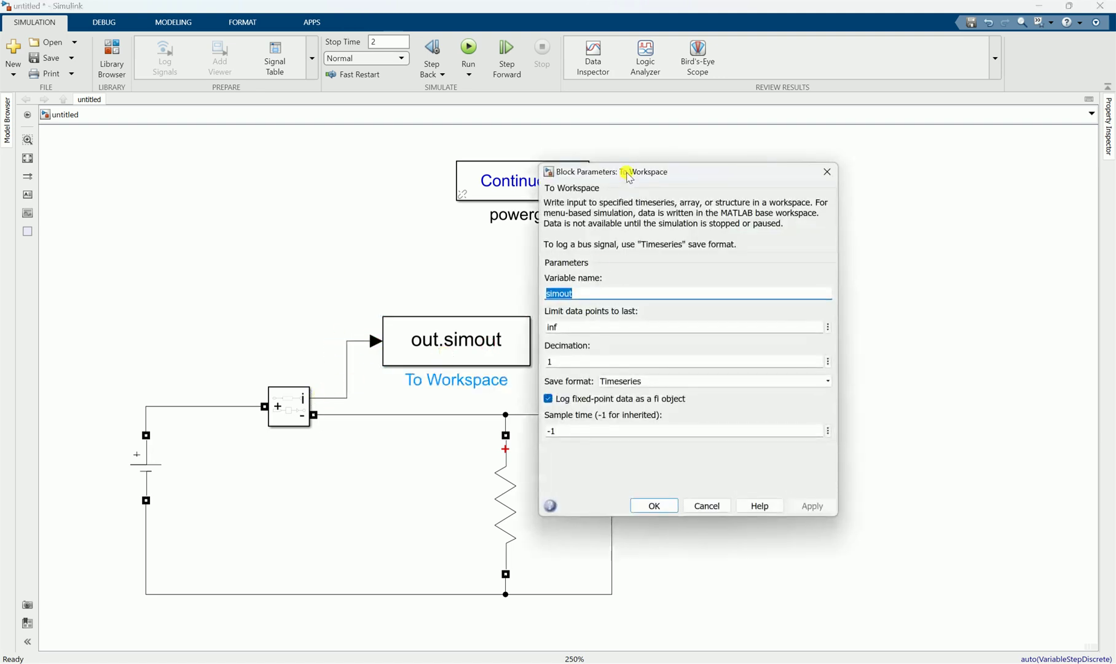
Set the To Workspace block's variable name to current.
{"action": "left_click_drag", "start_coordinate": [628, 176], "coordinate": [741, 189]}
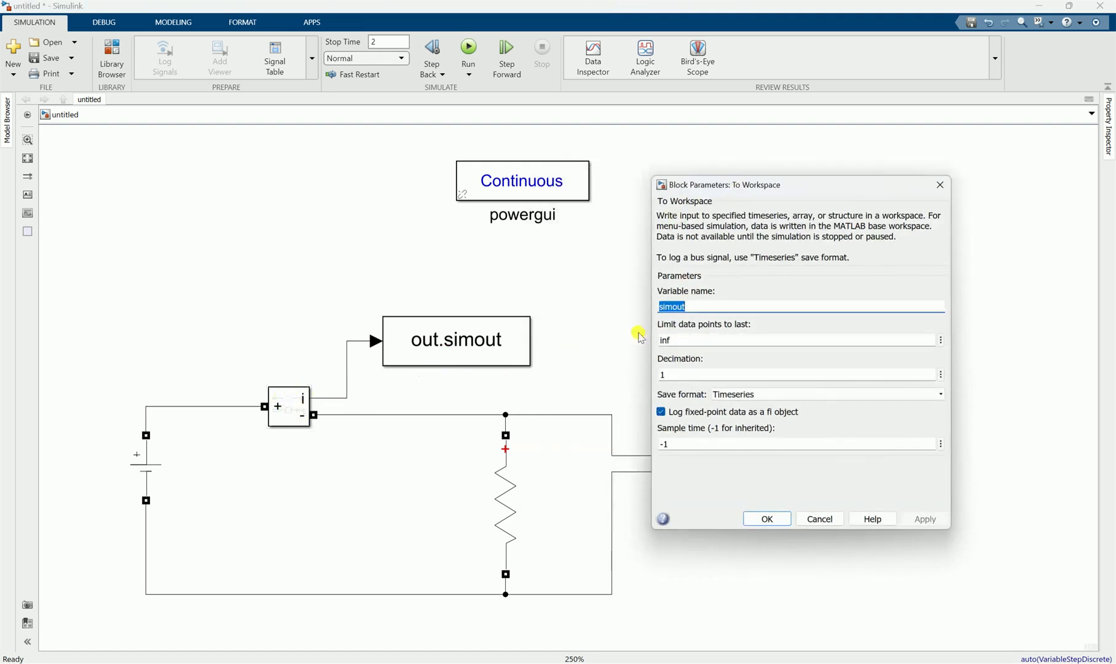
{"action": "type", "text": "c"}
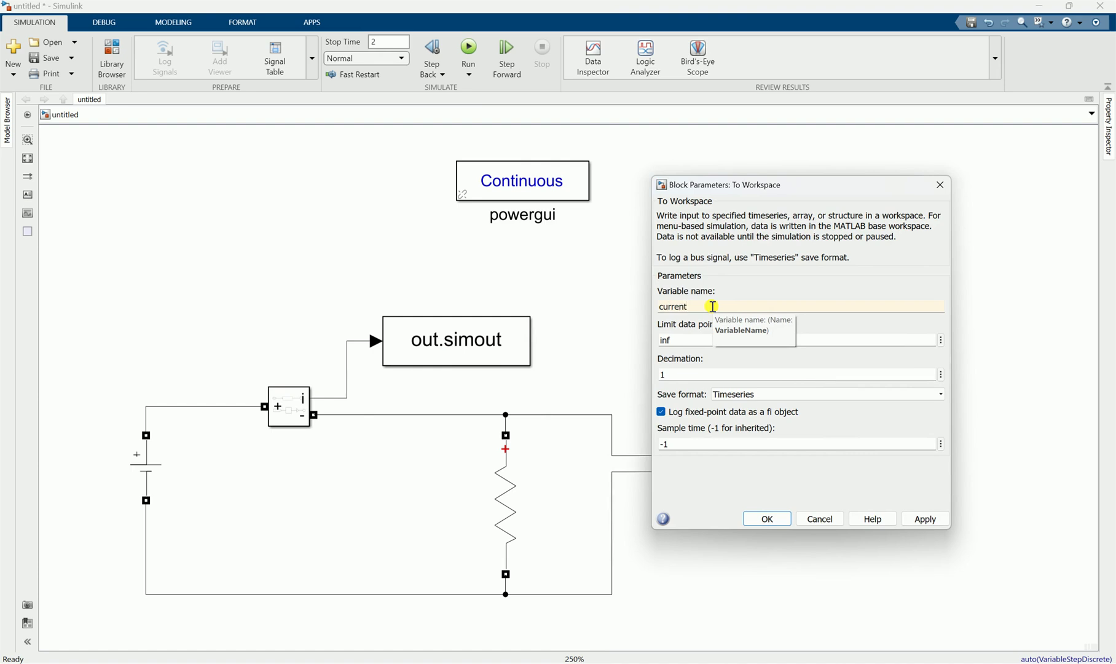
{"action": "type", "text": "urrent"}
{"action": "left_click", "coordinate": [768, 519]}
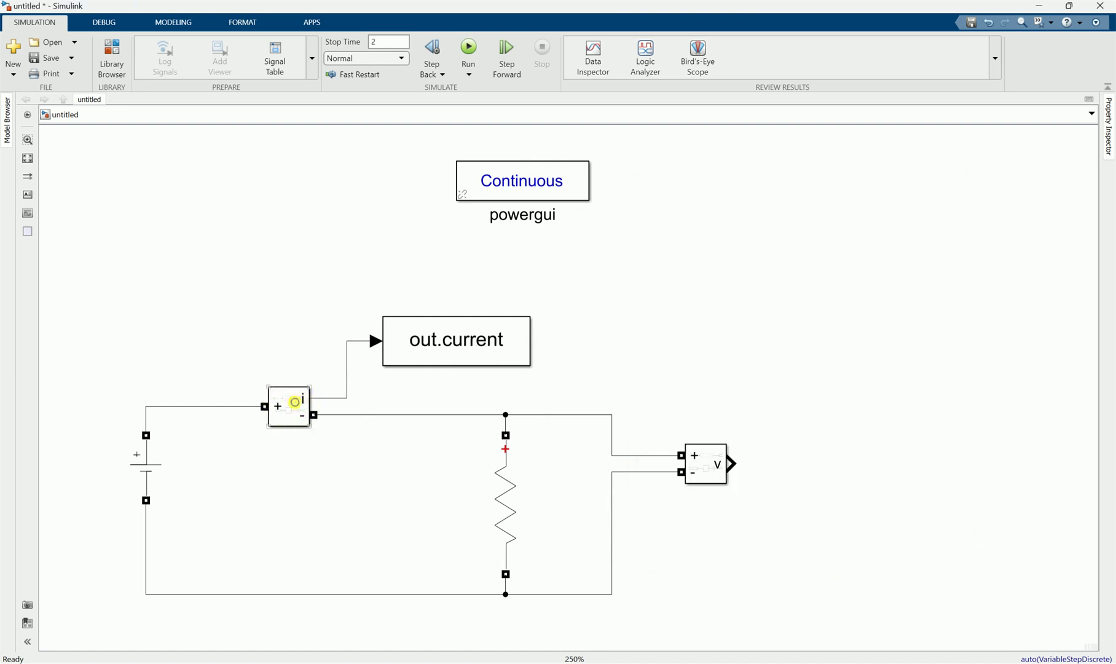
Duplicate the block onto the voltage measurement with variable name voltage.
{"action": "left_click", "coordinate": [485, 369]}
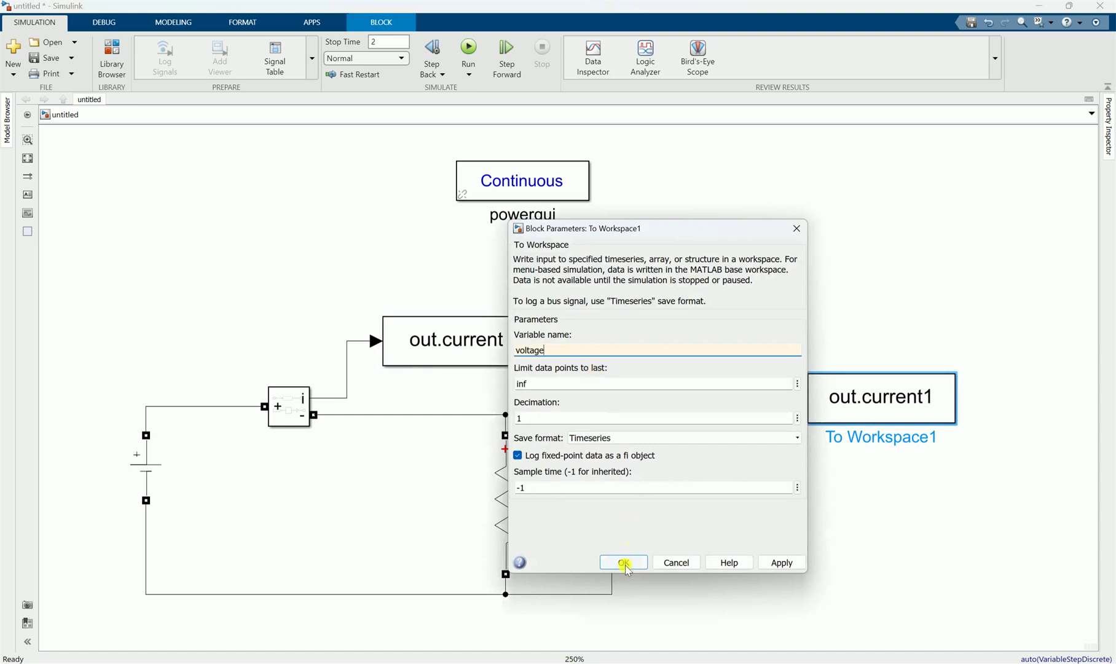
{"action": "left_click", "coordinate": [623, 561]}
{"action": "left_click", "coordinate": [745, 533]}
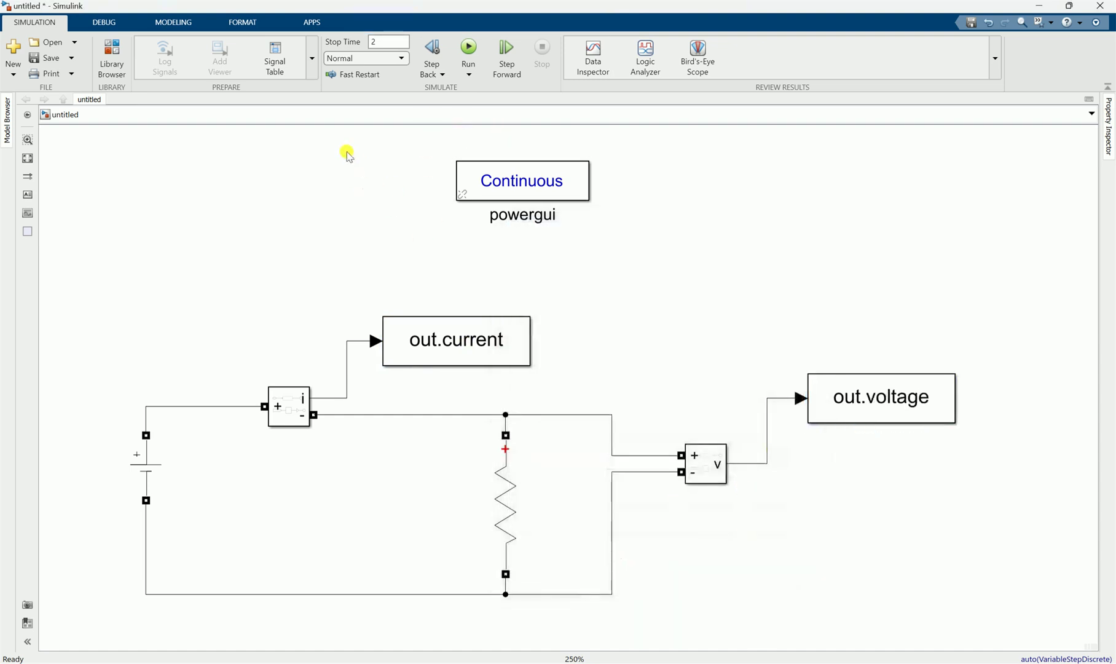
Run the simulation and return to the MATLAB desktop.
{"action": "left_click", "coordinate": [467, 49]}
{"action": "mouse_move", "coordinate": [672, 654]}
{"action": "left_click", "coordinate": [622, 620]}
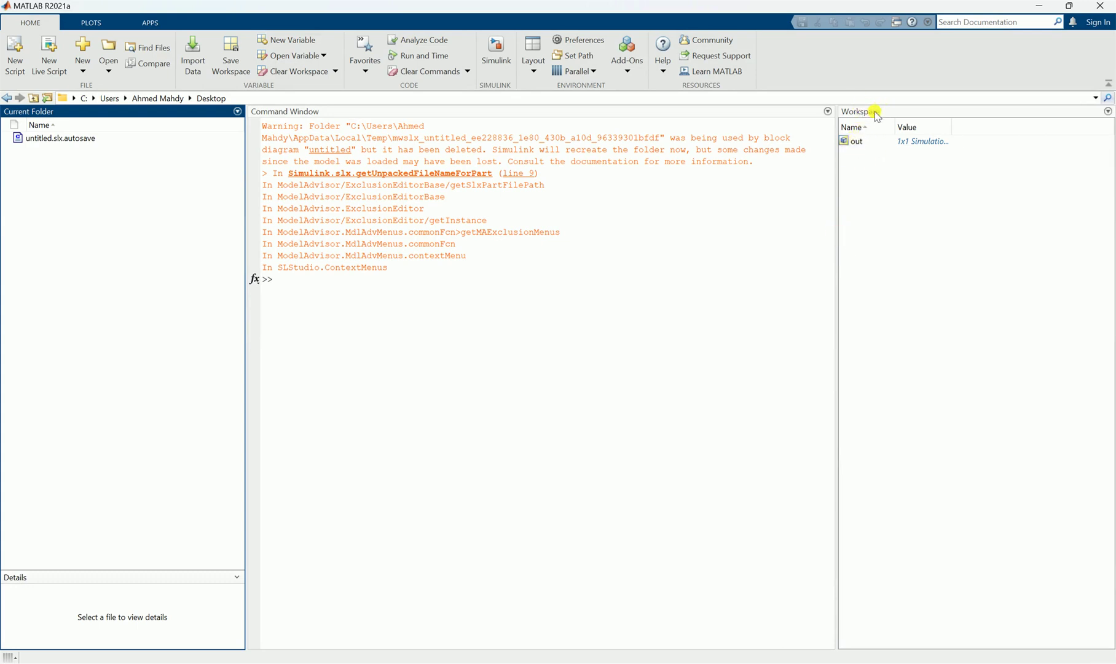
Browse the out variable and open out.voltage, a constant 10 from 0 to 2 seconds.
{"action": "double_click", "coordinate": [858, 142]}
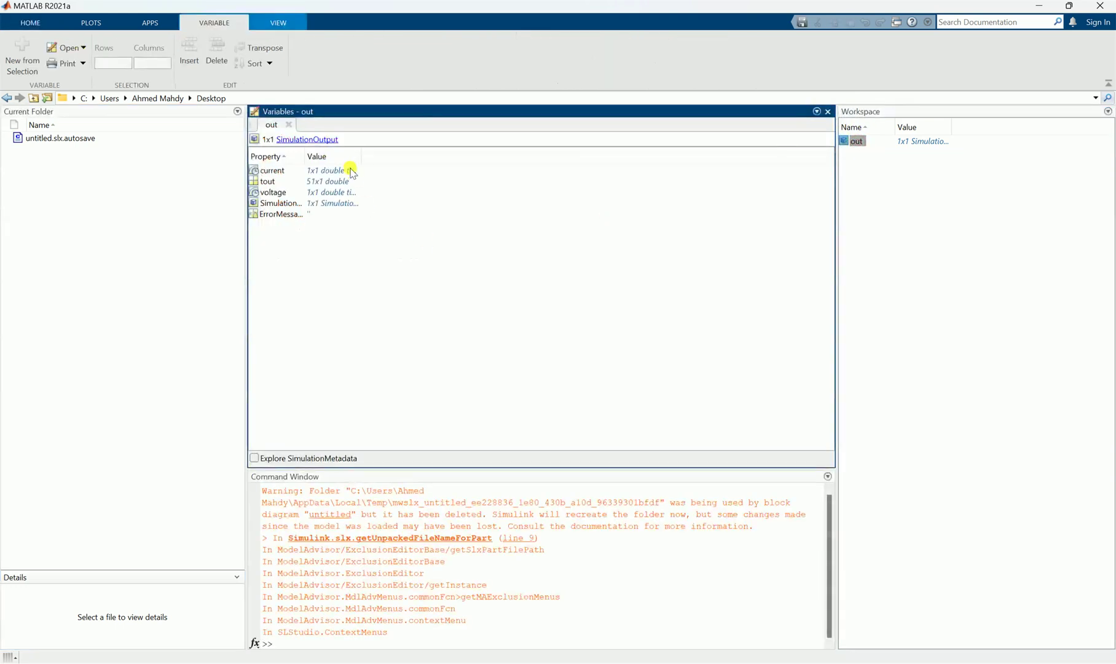
{"action": "left_click", "coordinate": [271, 192]}
{"action": "left_click", "coordinate": [269, 170]}
{"action": "left_click", "coordinate": [271, 192]}
{"action": "left_click", "coordinate": [268, 170]}
{"action": "left_click", "coordinate": [271, 191]}
{"action": "left_click", "coordinate": [268, 158]}
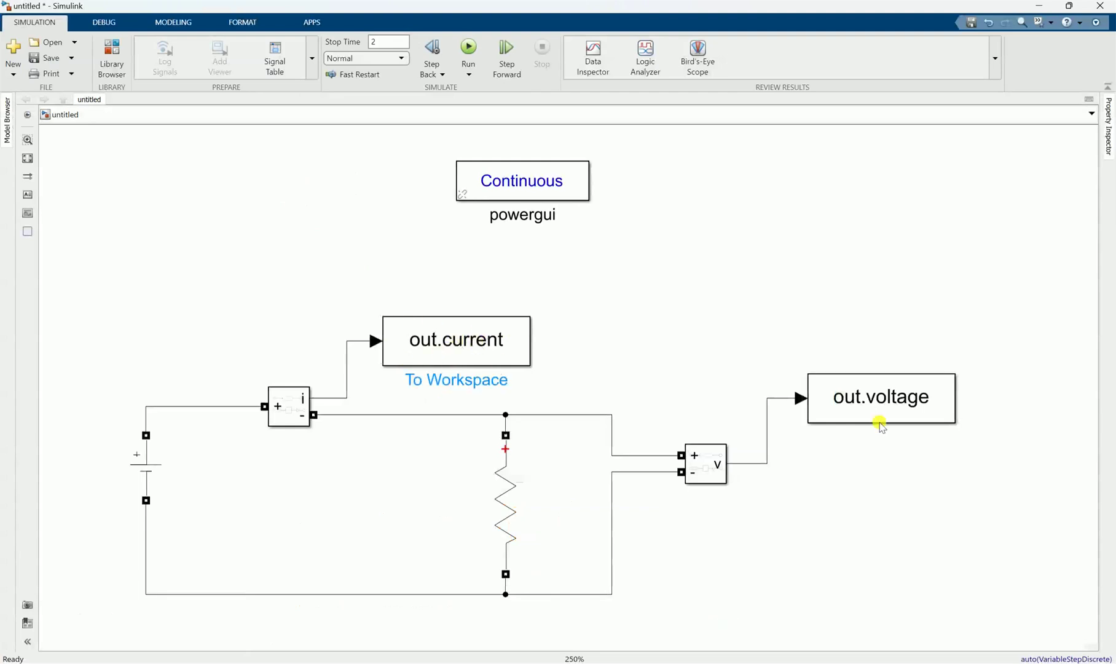
{"action": "left_click", "coordinate": [650, 636]}
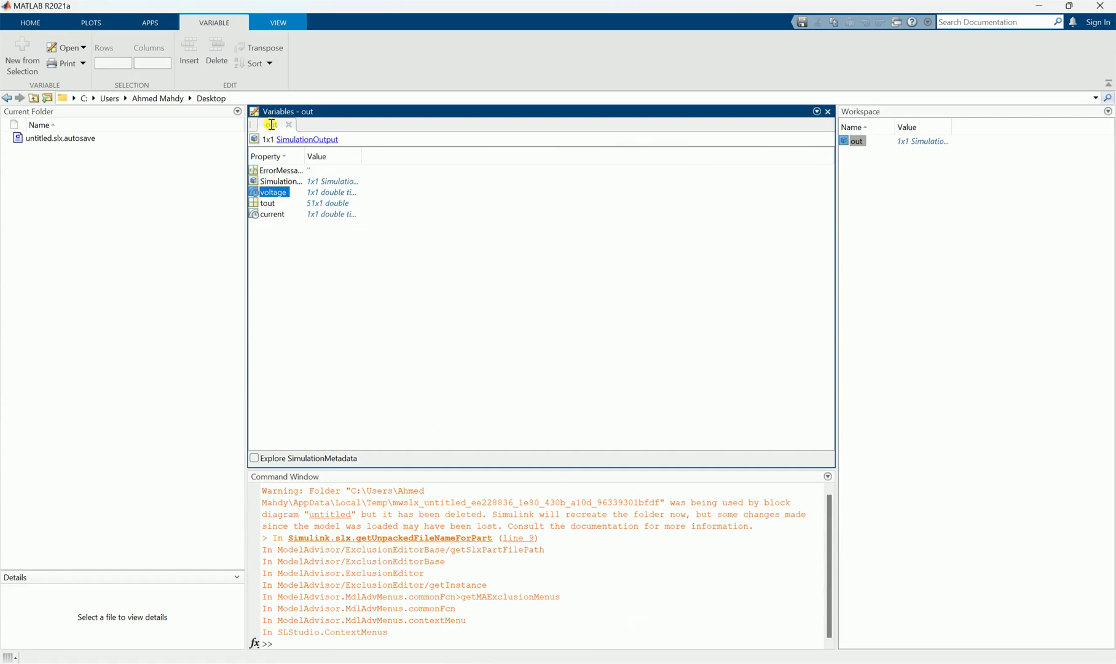
{"action": "double_click", "coordinate": [273, 194]}
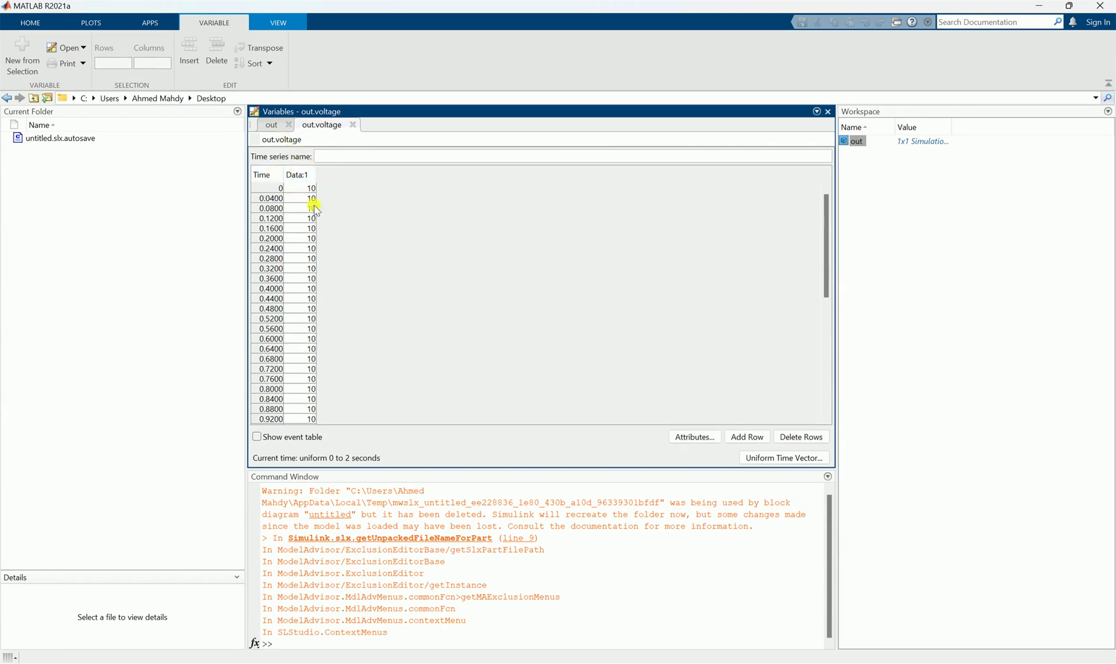
Store out.voltage in a new variable x with x=out.voltage and open it.
{"action": "left_click", "coordinate": [396, 642]}
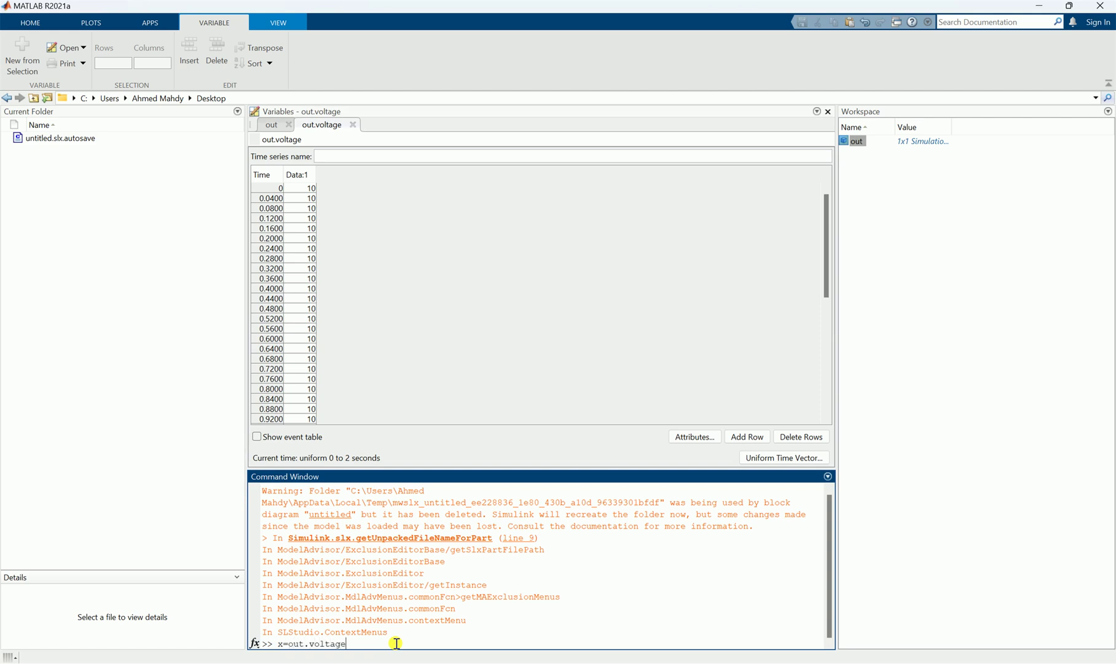
{"action": "key", "text": "Return"}
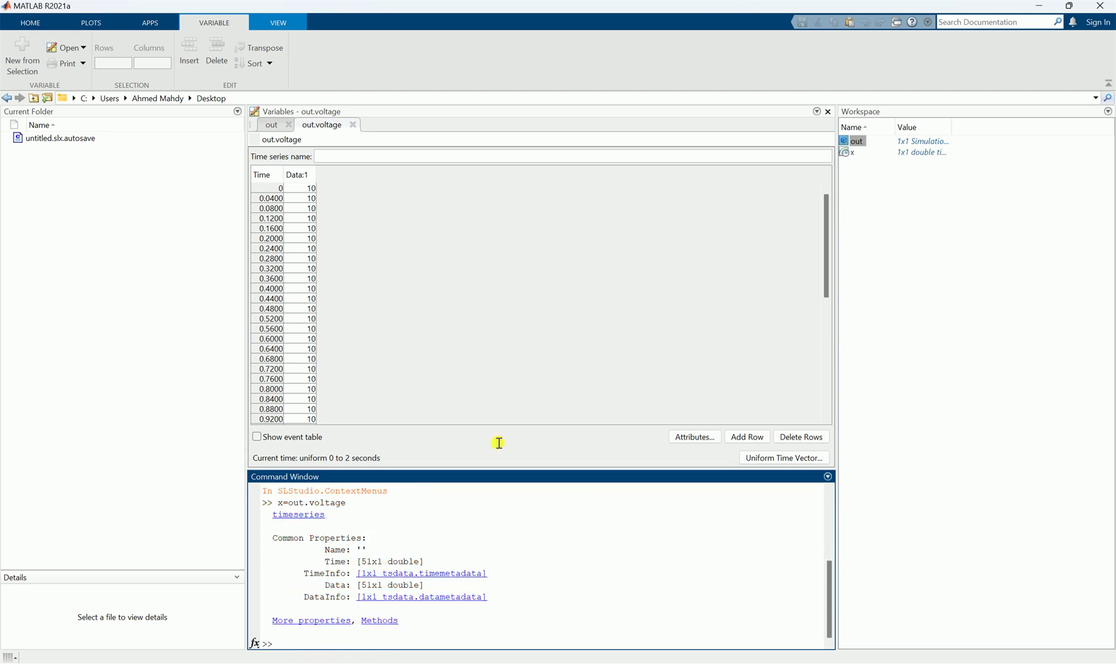
{"action": "left_click", "coordinate": [858, 154]}
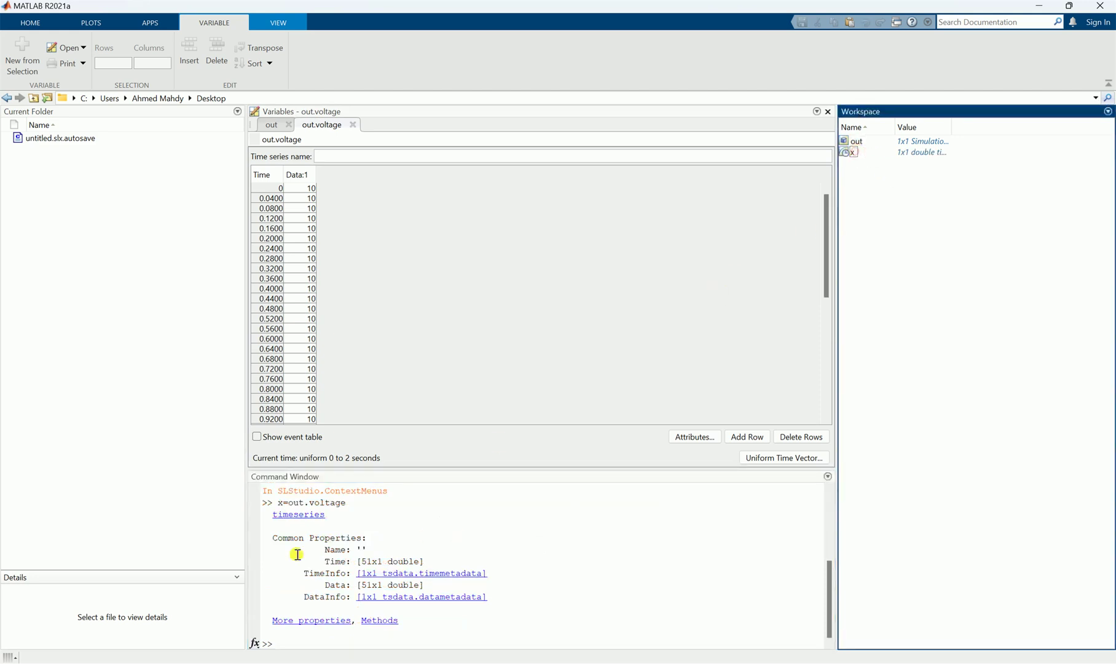
{"action": "double_click", "coordinate": [851, 153]}
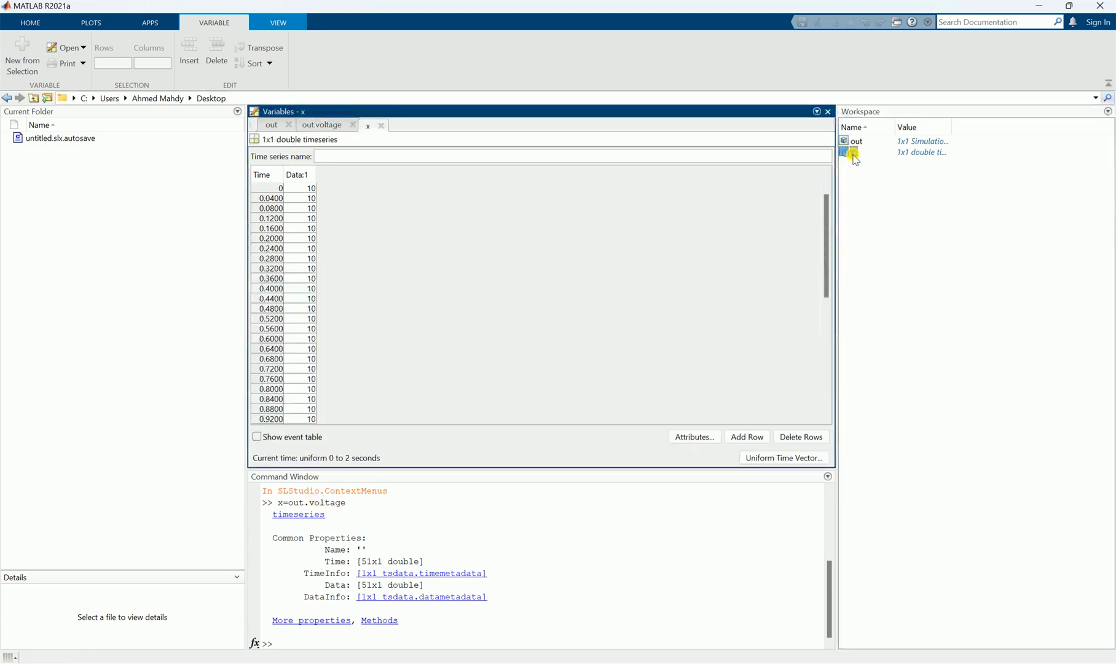
Close the x, out.voltage and out variable editor tabs.
{"action": "left_click", "coordinate": [381, 126]}
{"action": "left_click", "coordinate": [352, 125]}
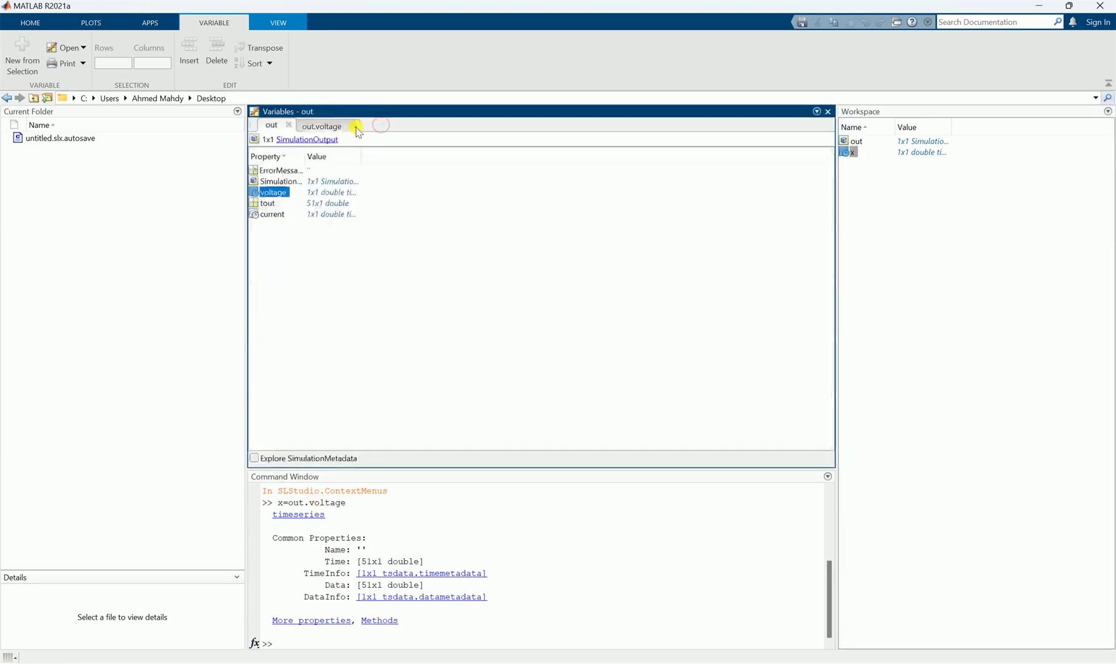
{"action": "left_click", "coordinate": [289, 125]}
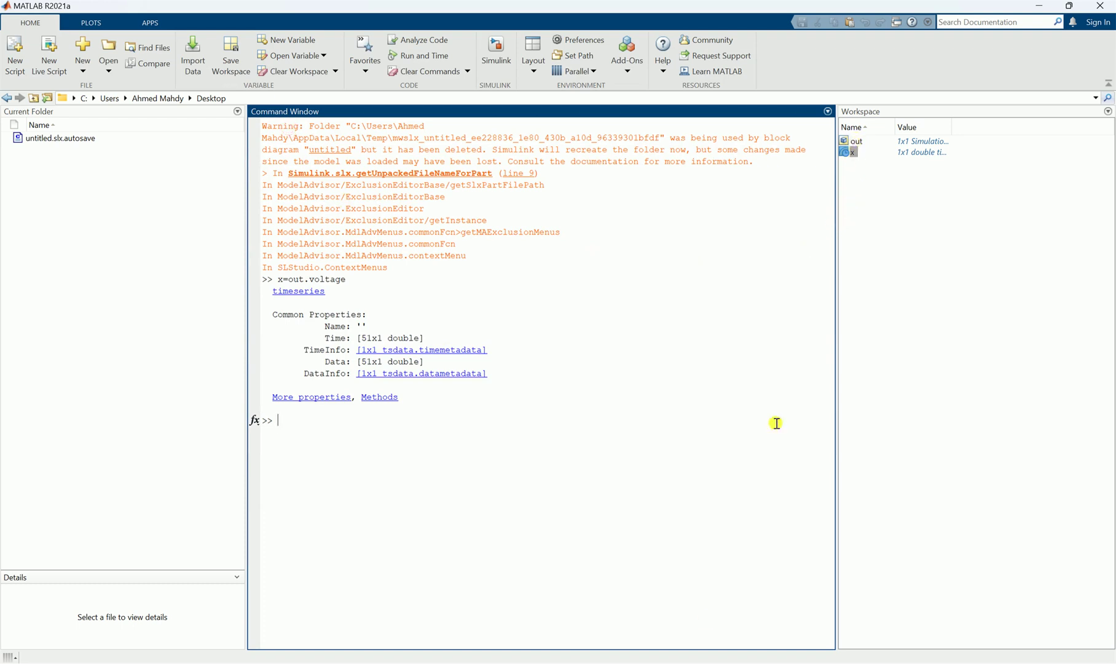
Verify the current logging block's variable name is current, closing it unchanged.
{"action": "mouse_move", "coordinate": [682, 646]}
{"action": "left_click", "coordinate": [695, 623]}
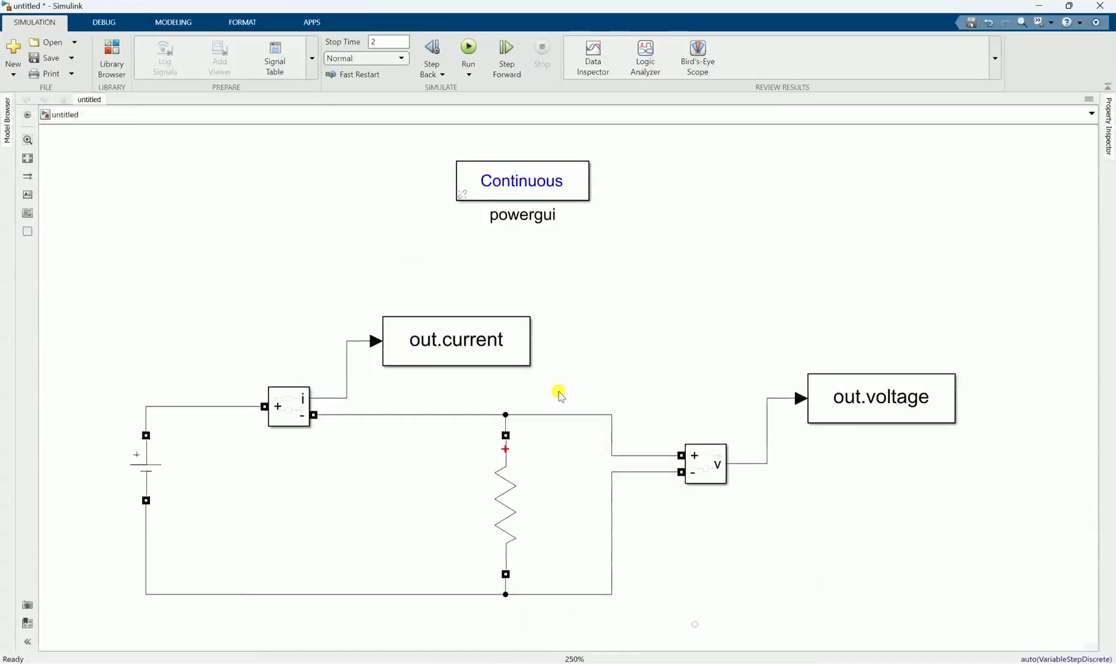
{"action": "double_click", "coordinate": [511, 354]}
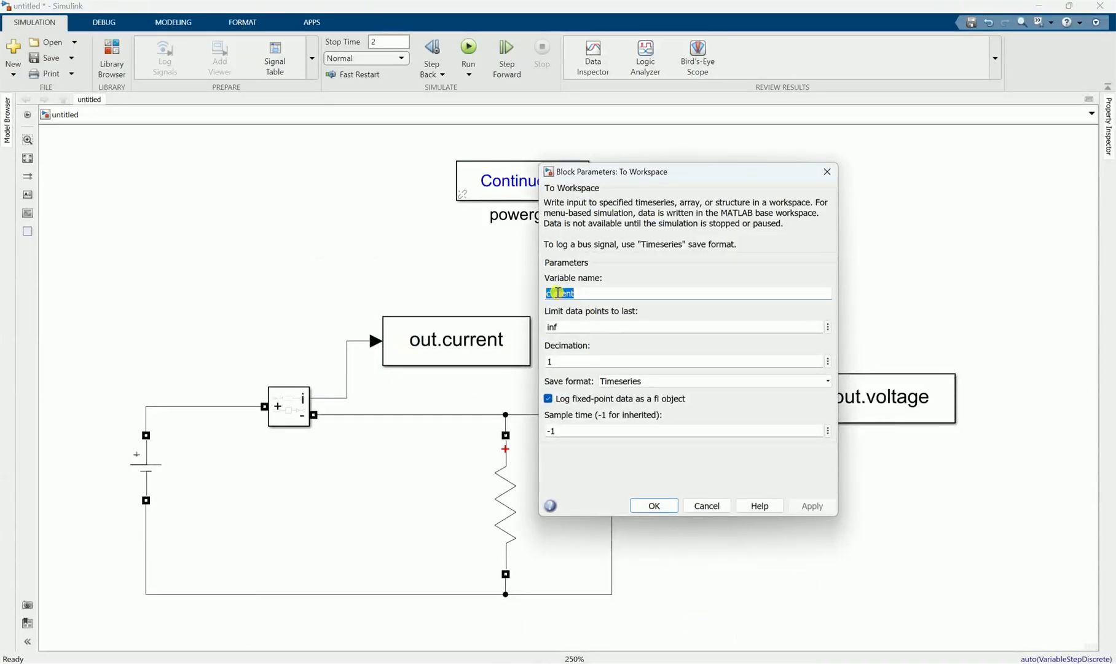
{"action": "left_click", "coordinate": [706, 505]}
Glance at MATLAB's Workspace, then return to the model and show its solver details.
{"action": "mouse_move", "coordinate": [696, 637]}
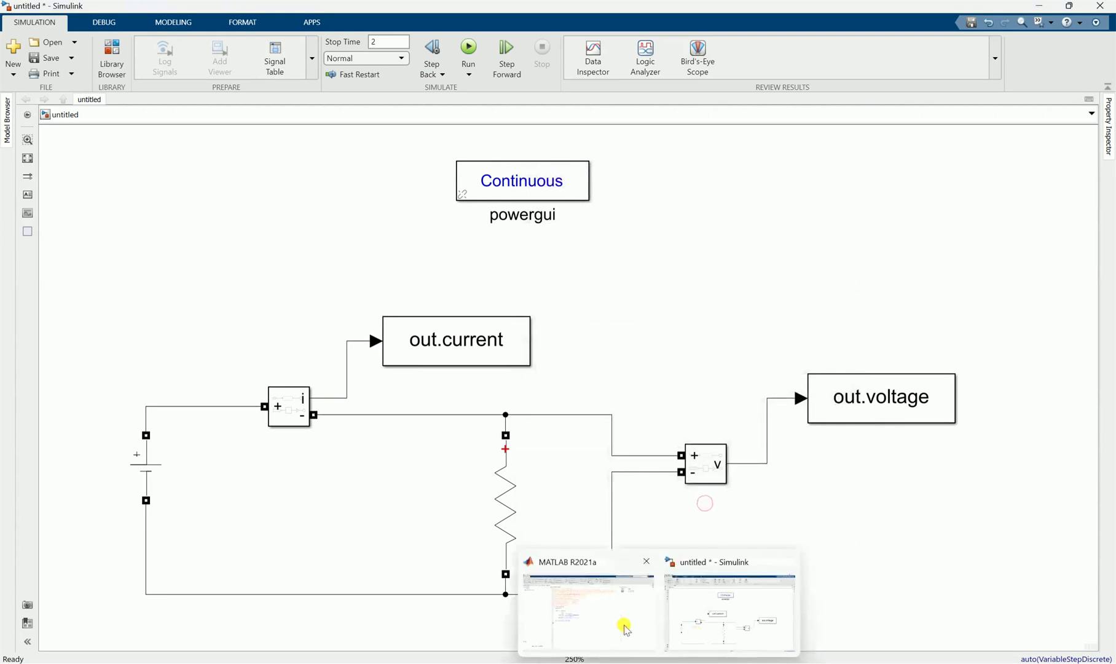
{"action": "left_click", "coordinate": [622, 622]}
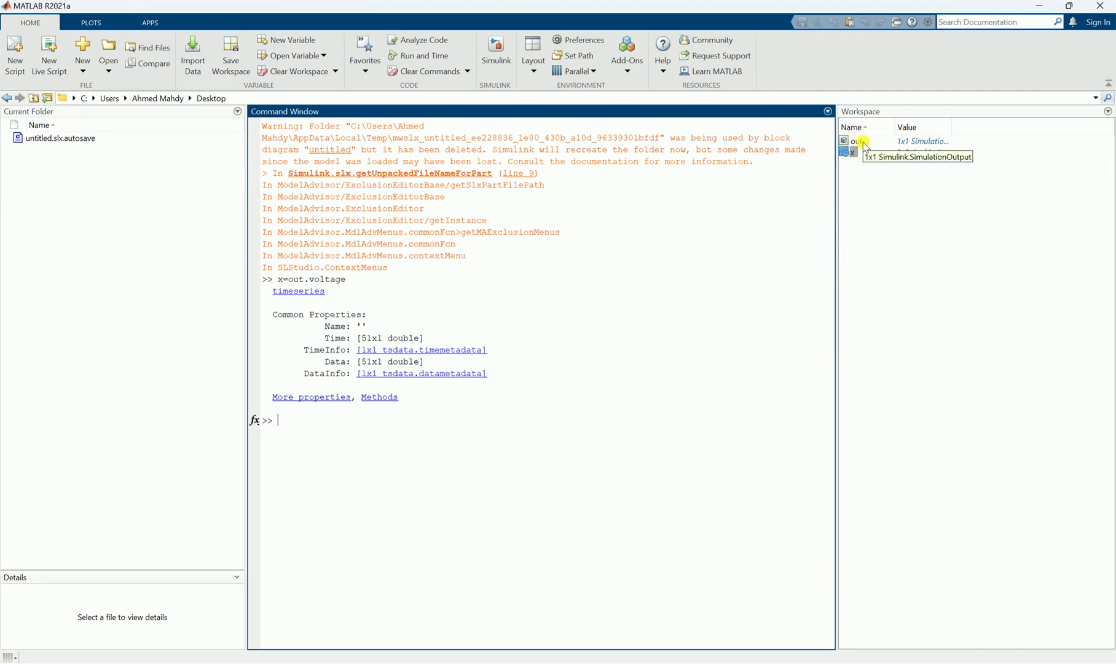
{"action": "mouse_move", "coordinate": [706, 652]}
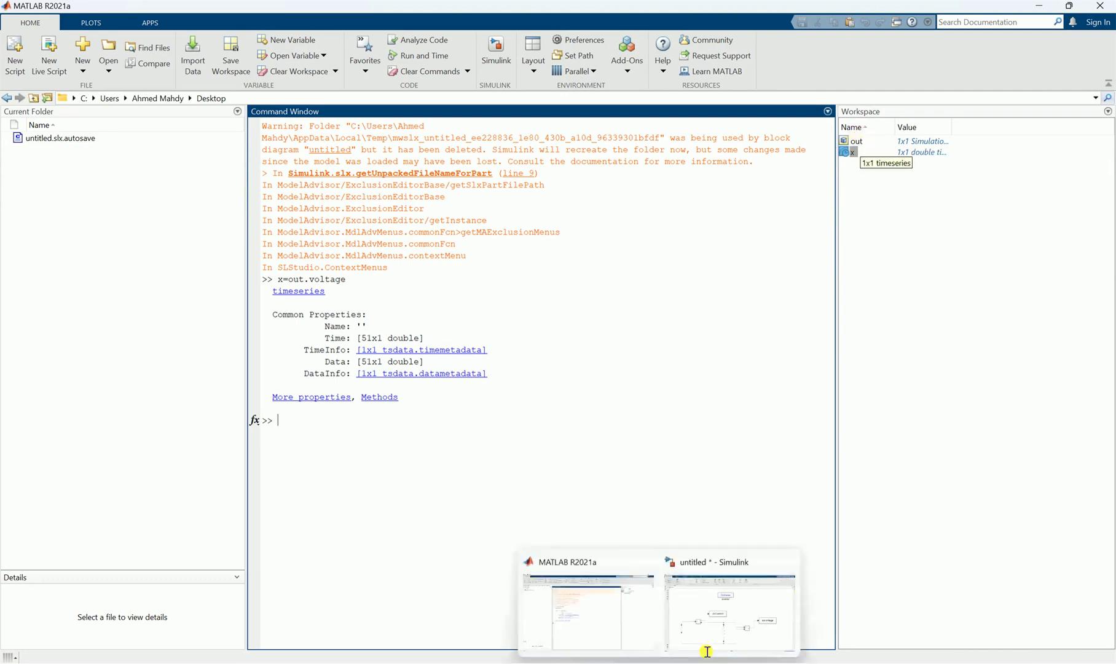
{"action": "left_click", "coordinate": [718, 616]}
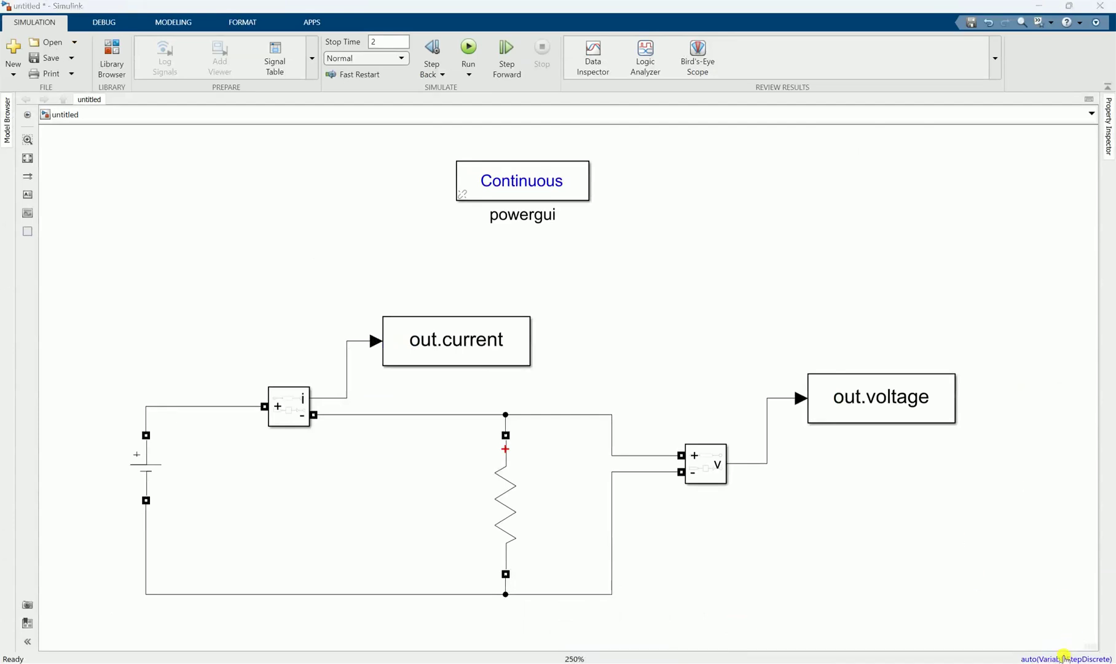
{"action": "left_click", "coordinate": [1064, 657]}
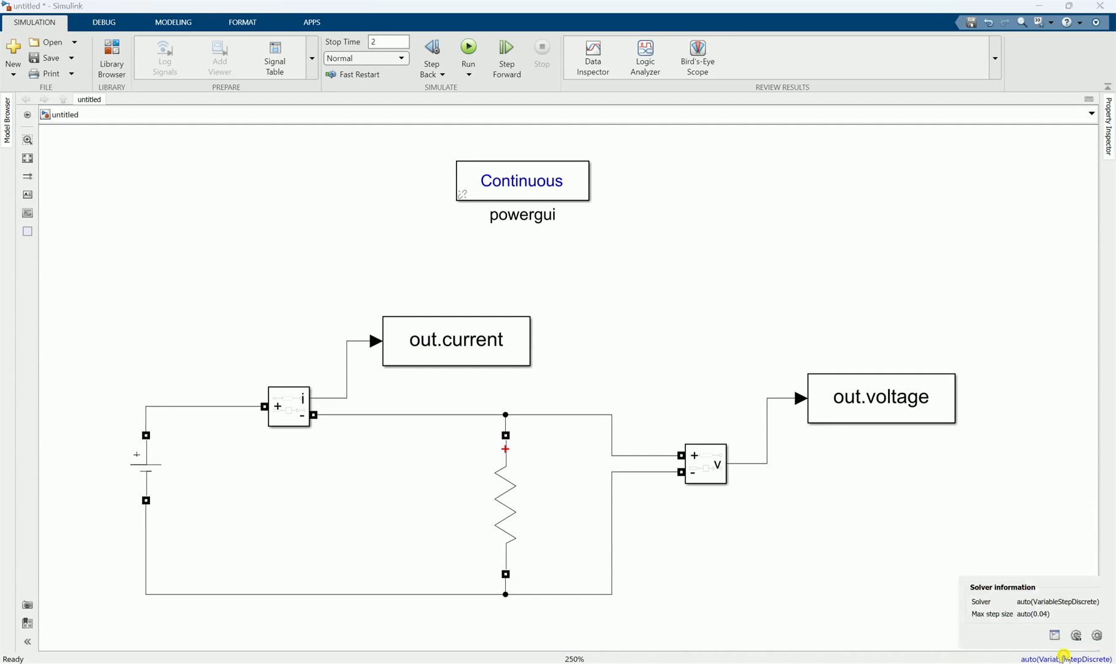
Uncheck Single simulation output under Data Import/Export in Configuration Parameters and apply.
{"action": "left_click", "coordinate": [1097, 637]}
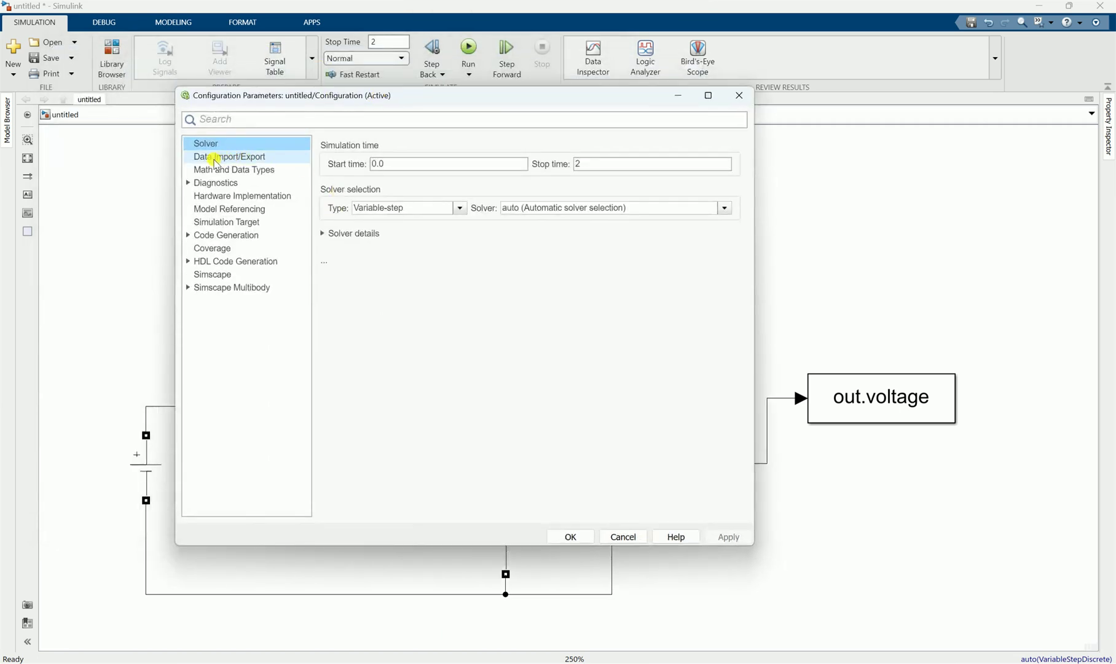
{"action": "left_click", "coordinate": [236, 161]}
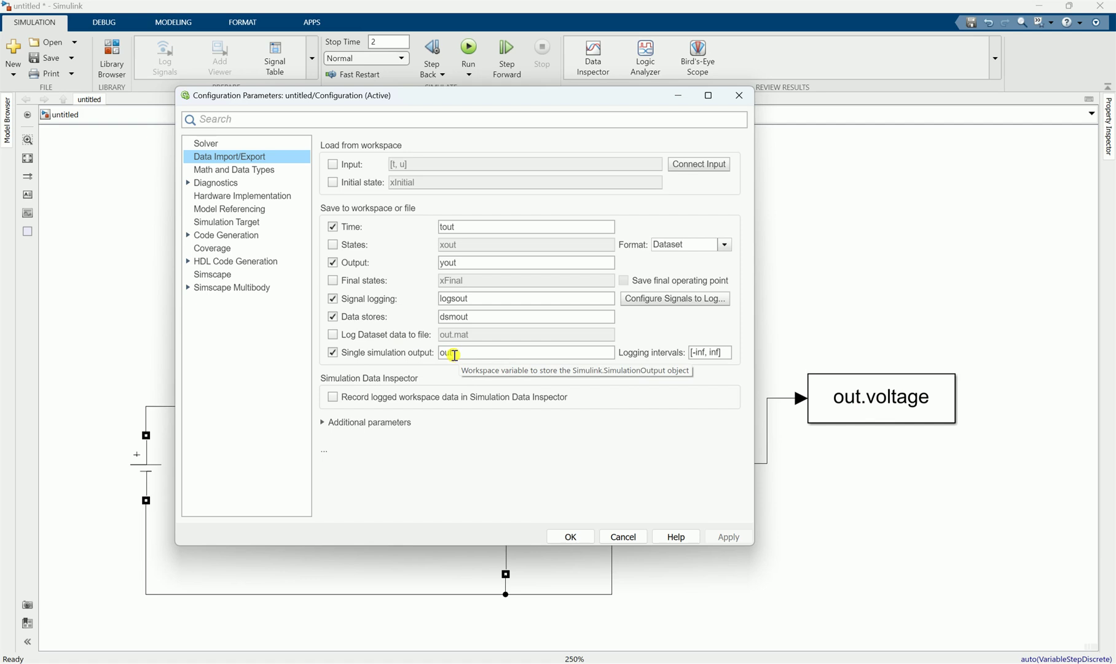
{"action": "left_click", "coordinate": [333, 354]}
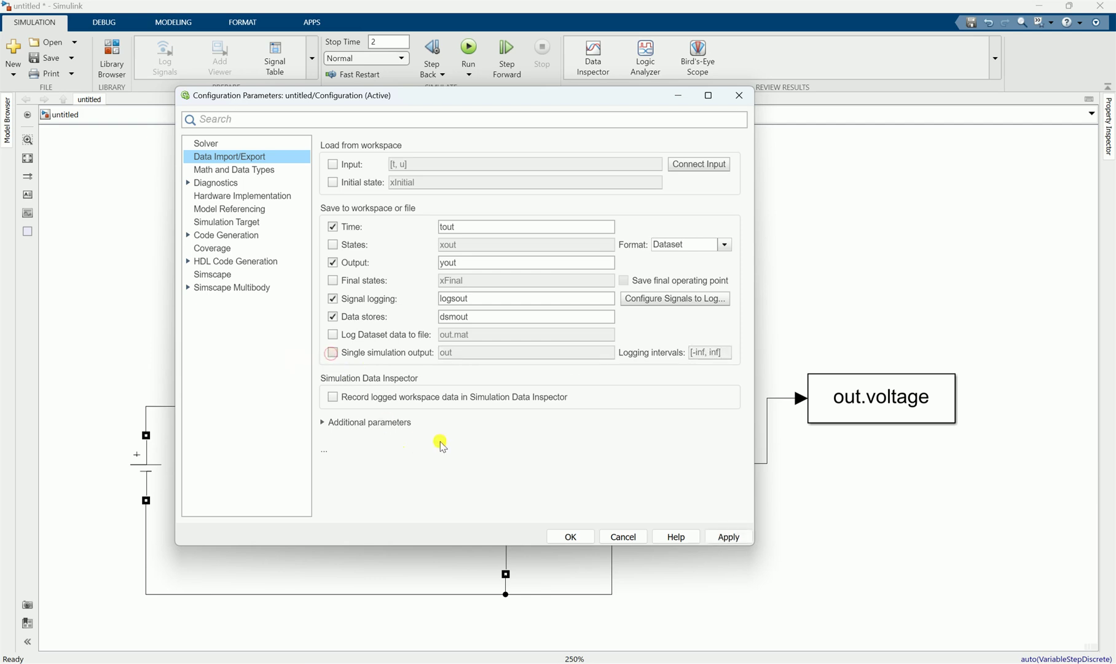
{"action": "left_click", "coordinate": [729, 537]}
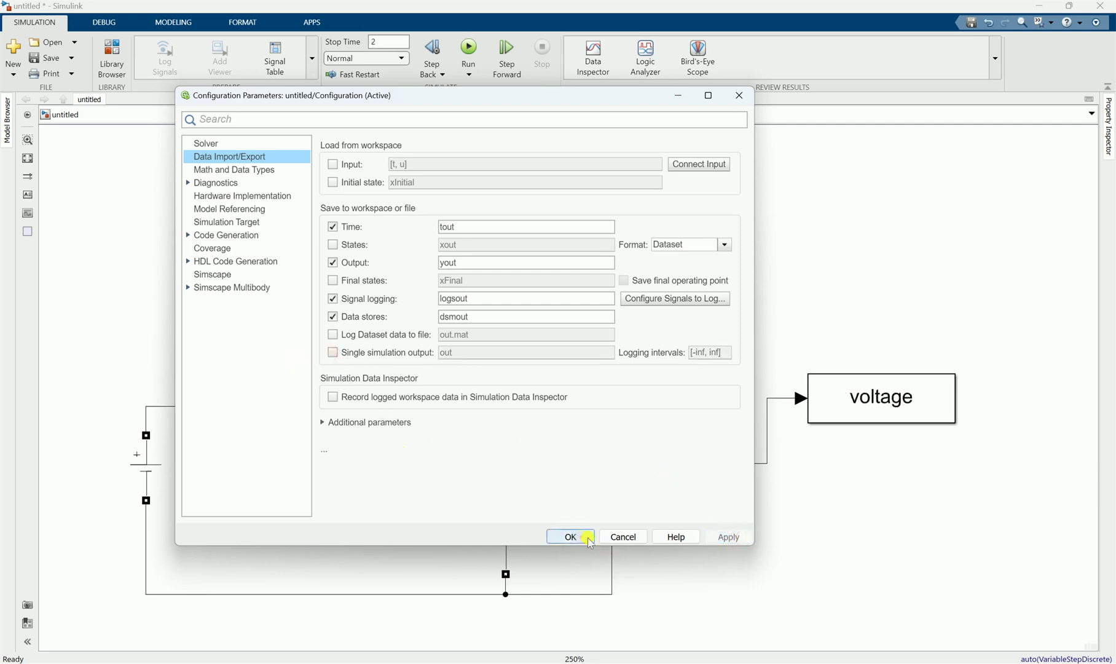
{"action": "left_click", "coordinate": [583, 537]}
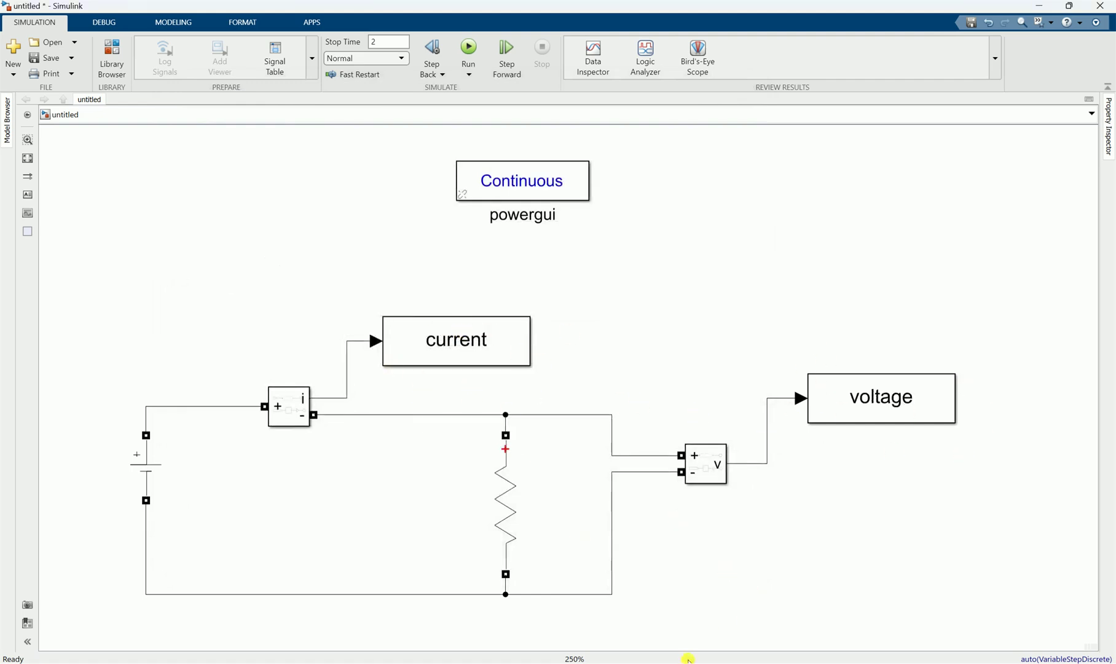
Clear all variables from the MATLAB workspace.
{"action": "mouse_move", "coordinate": [688, 657]}
{"action": "left_click", "coordinate": [635, 627]}
{"action": "right_click", "coordinate": [960, 278]}
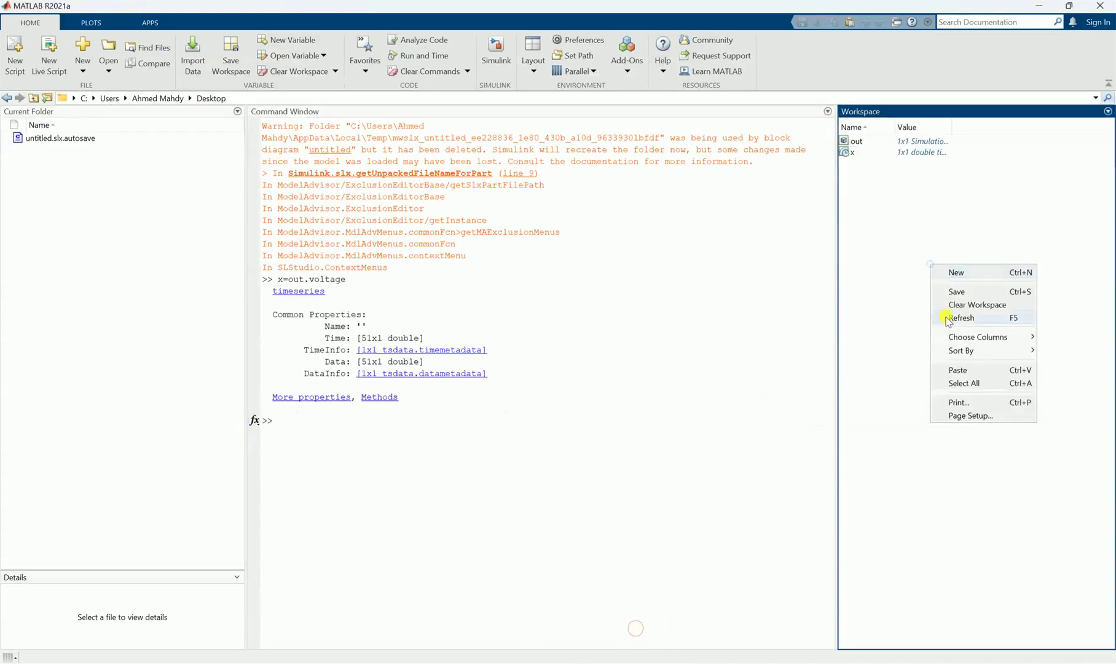
{"action": "left_click", "coordinate": [940, 303]}
Rerun the Simulink model simulation.
{"action": "mouse_move", "coordinate": [686, 658]}
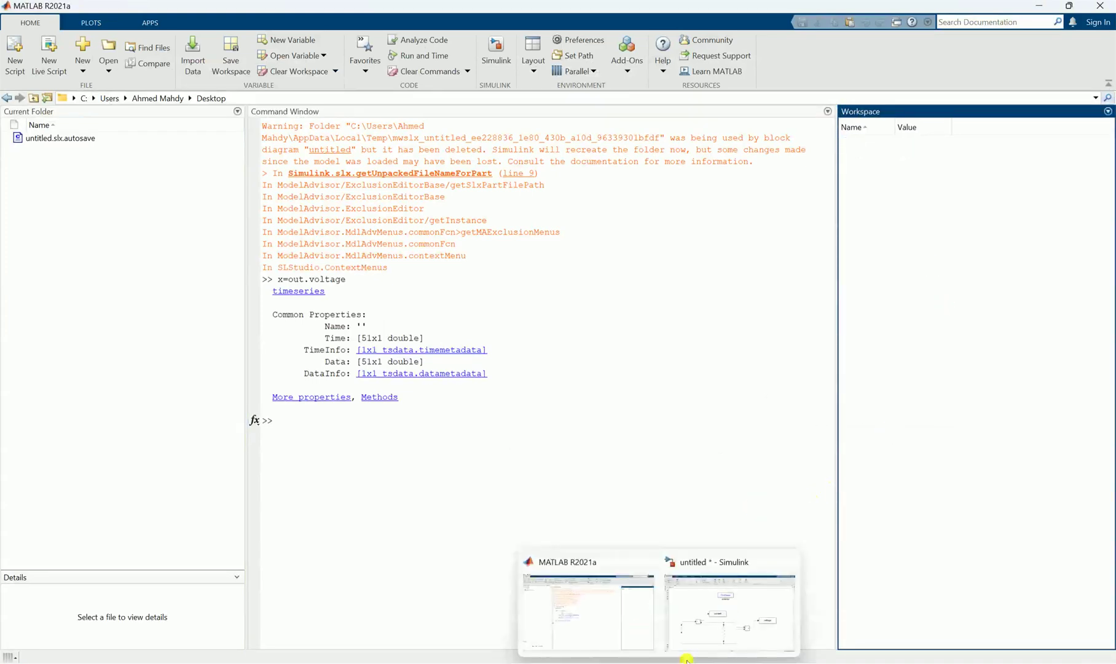
{"action": "left_click", "coordinate": [700, 612]}
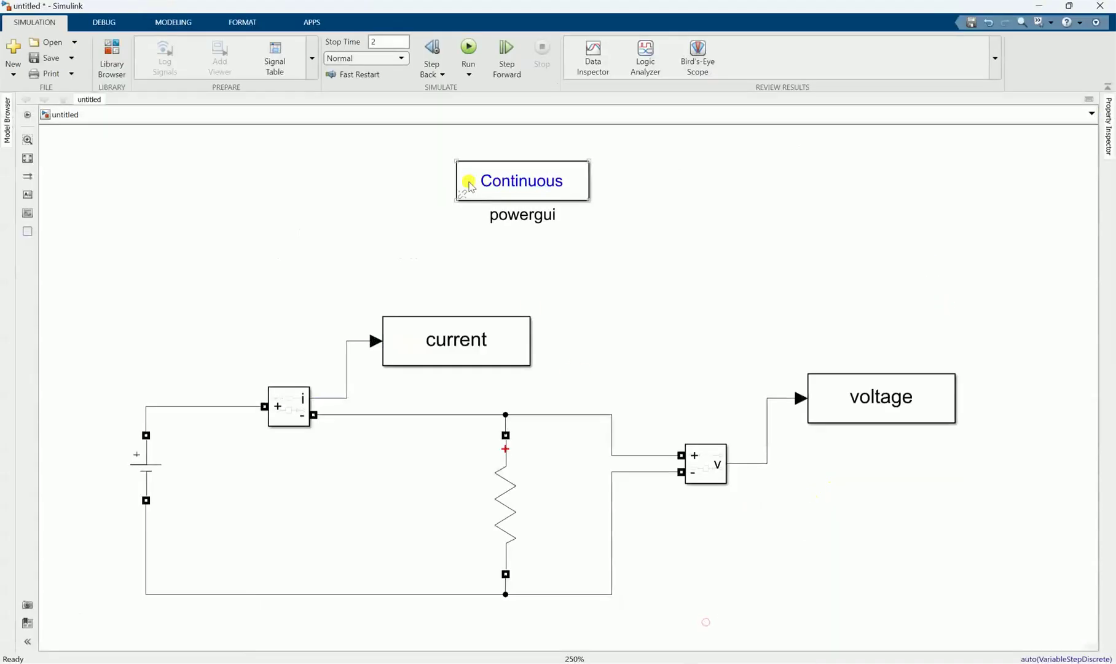
{"action": "left_click", "coordinate": [468, 50]}
Inspect the new separate current and voltage variables in the MATLAB workspace.
{"action": "mouse_move", "coordinate": [660, 656]}
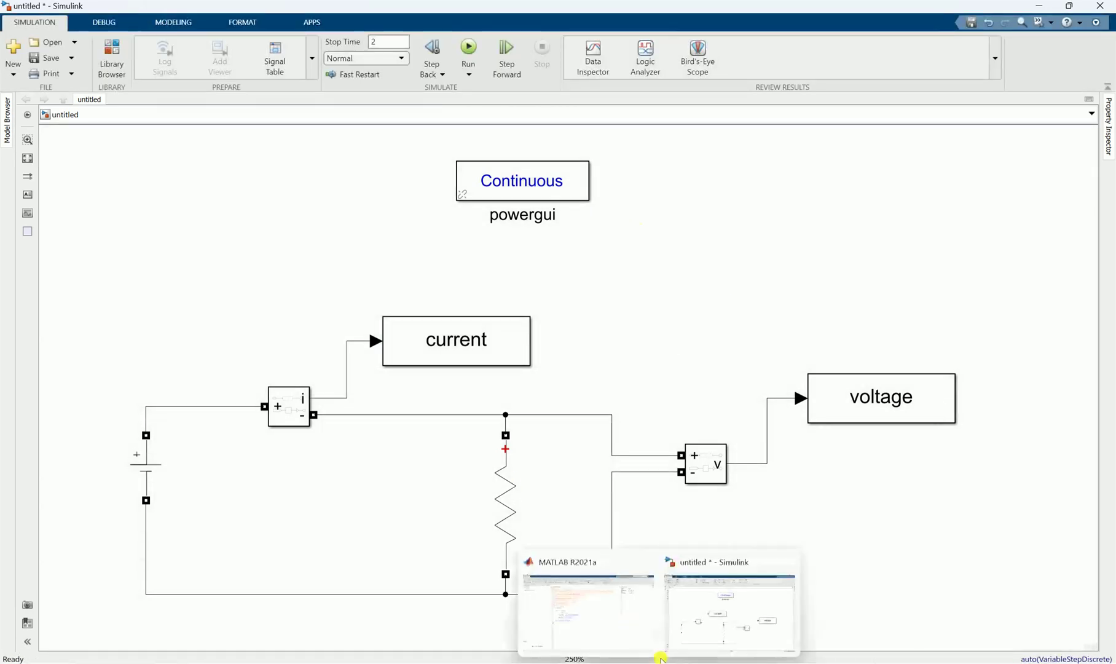
{"action": "left_click", "coordinate": [653, 624]}
{"action": "left_click", "coordinate": [863, 141]}
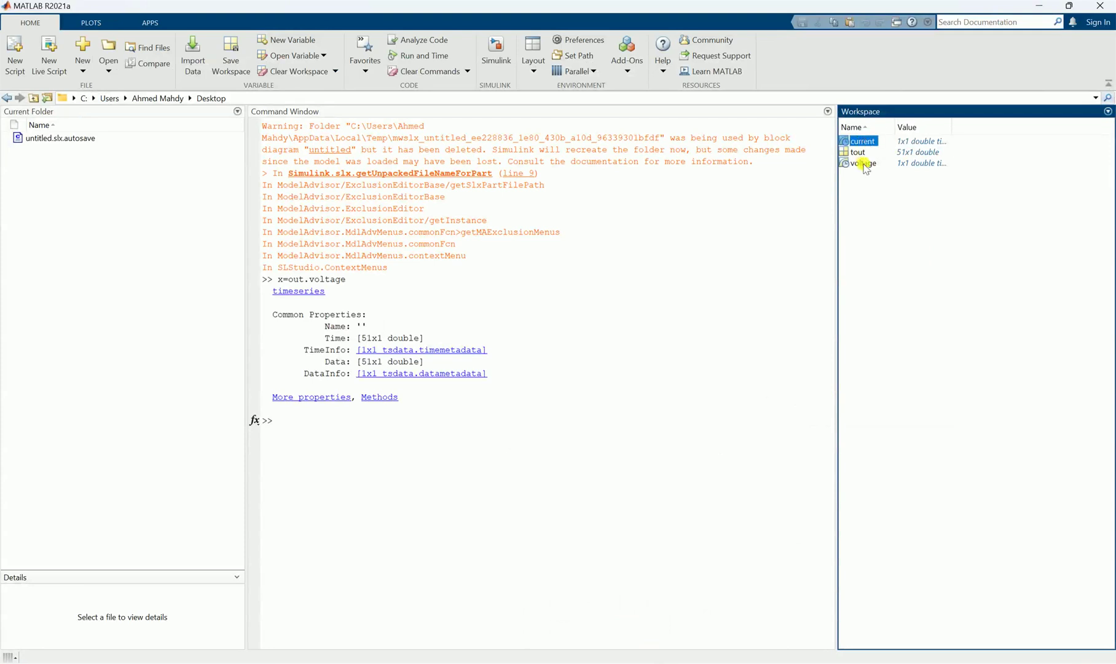
{"action": "left_click", "coordinate": [864, 163]}
{"action": "left_click", "coordinate": [862, 142]}
{"action": "left_click", "coordinate": [864, 163]}
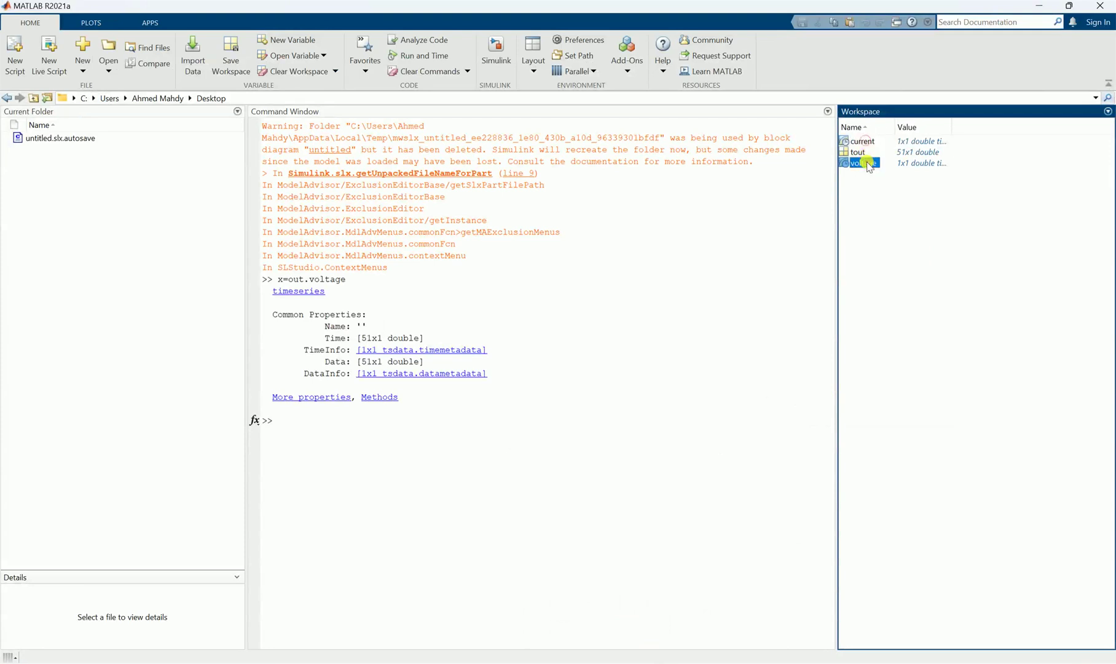
{"action": "left_click", "coordinate": [885, 261]}
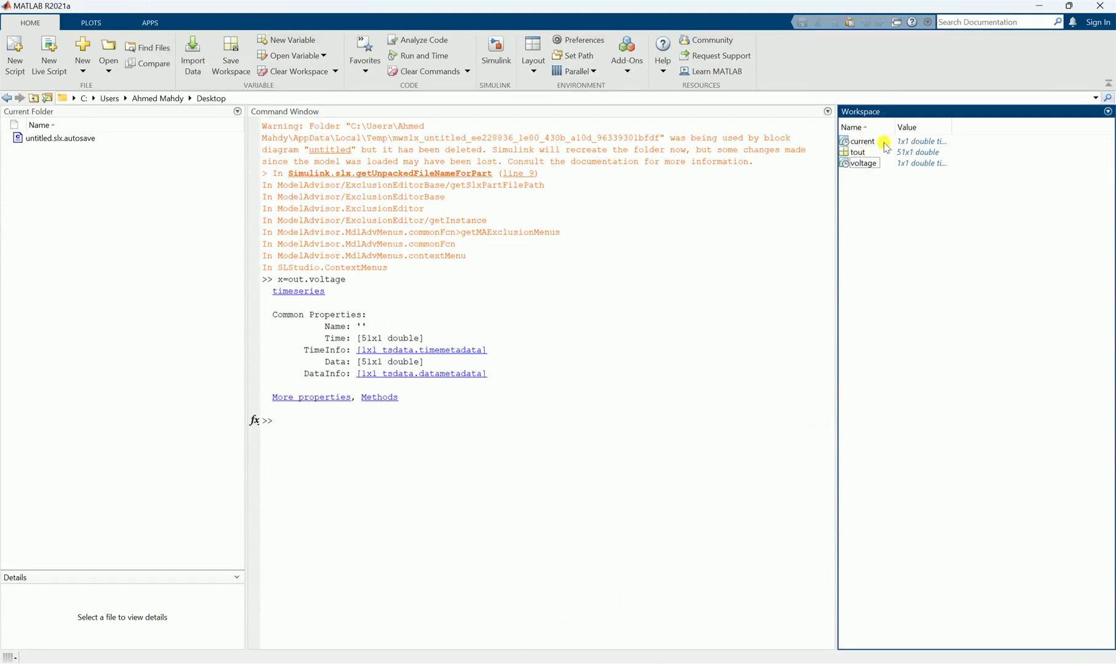